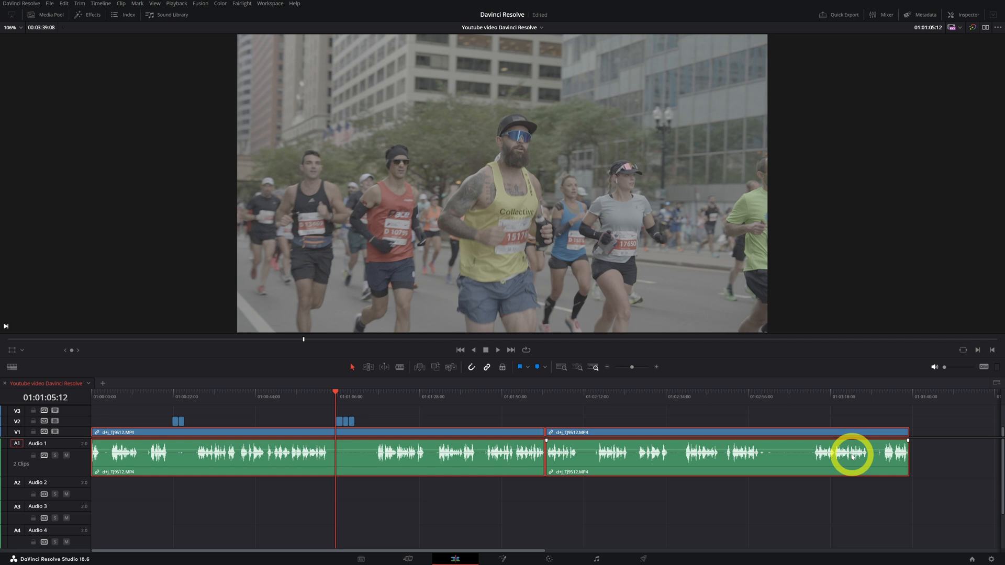
Step: Turn on Dynamic Zoom for the dji_TJ9101.MP4 clip on track V2
click(963, 16)
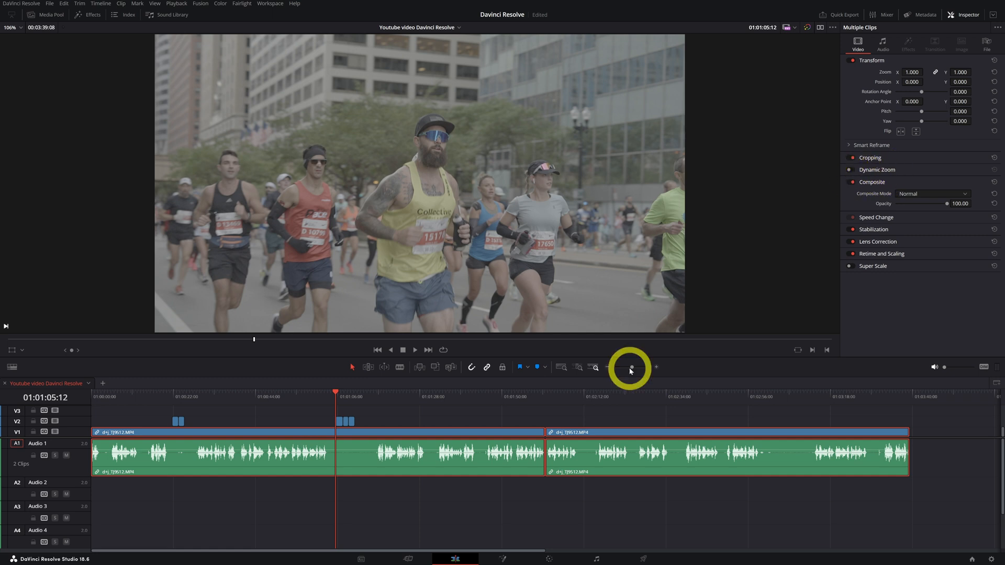
drag(632, 368, 641, 369)
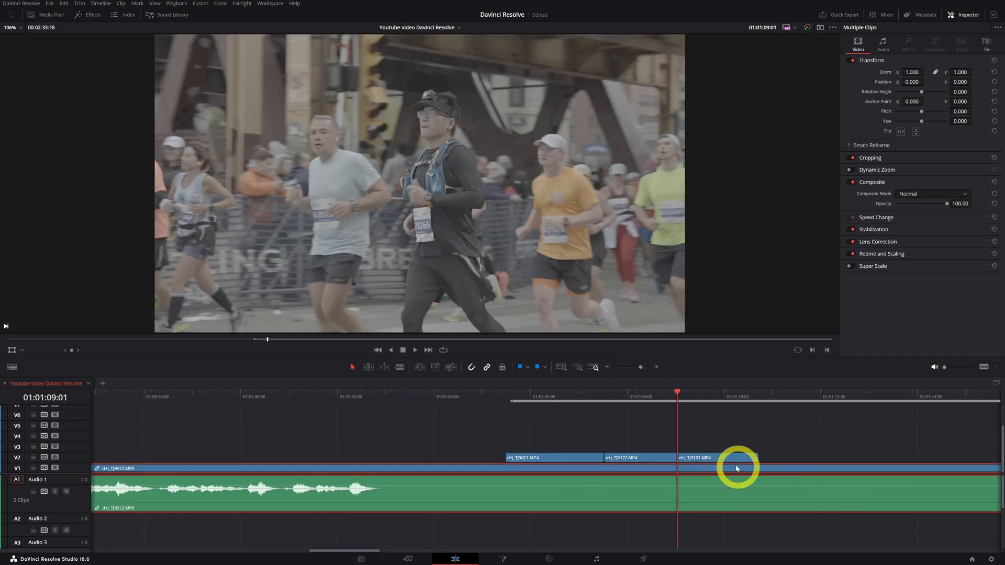
click(697, 458)
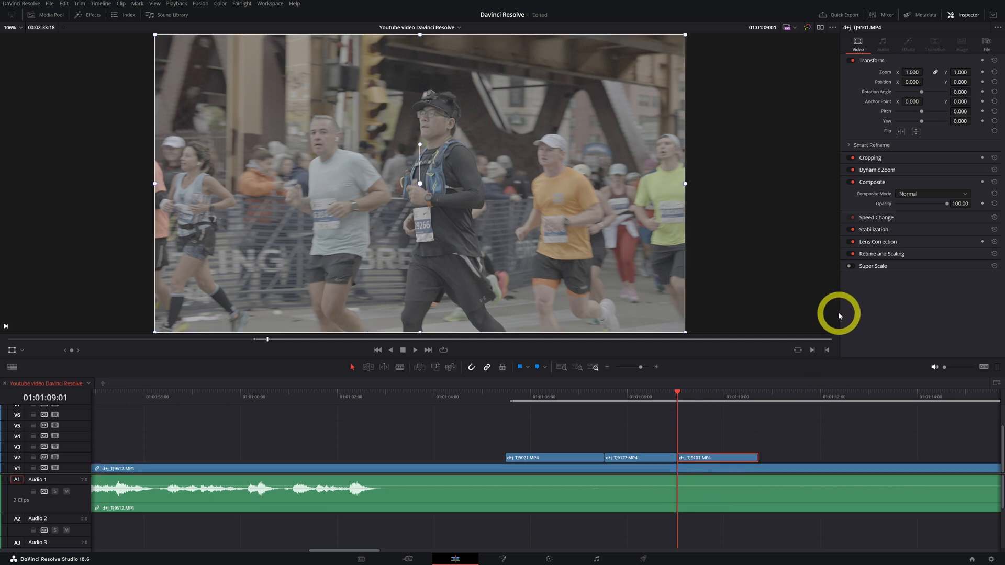
click(851, 171)
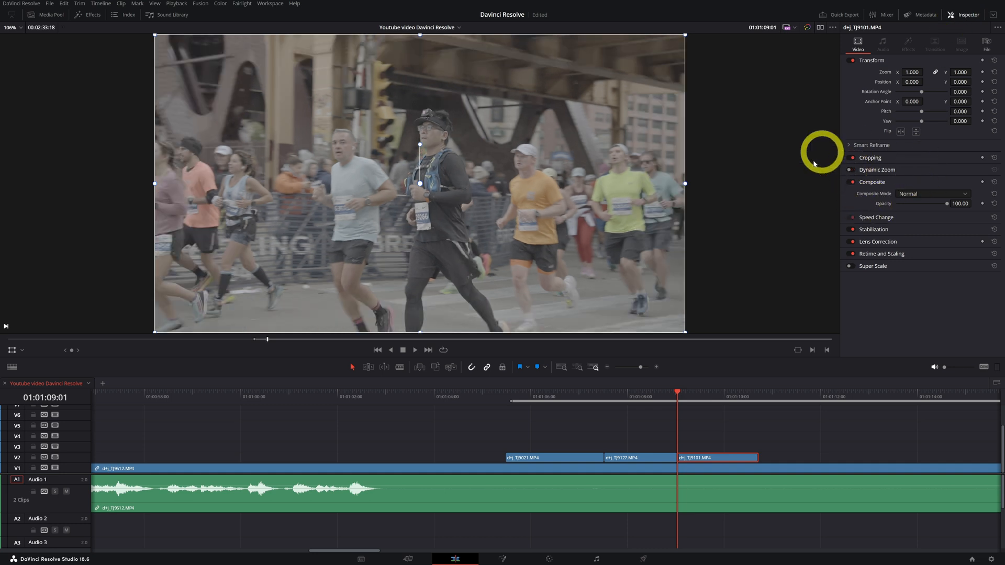
click(850, 170)
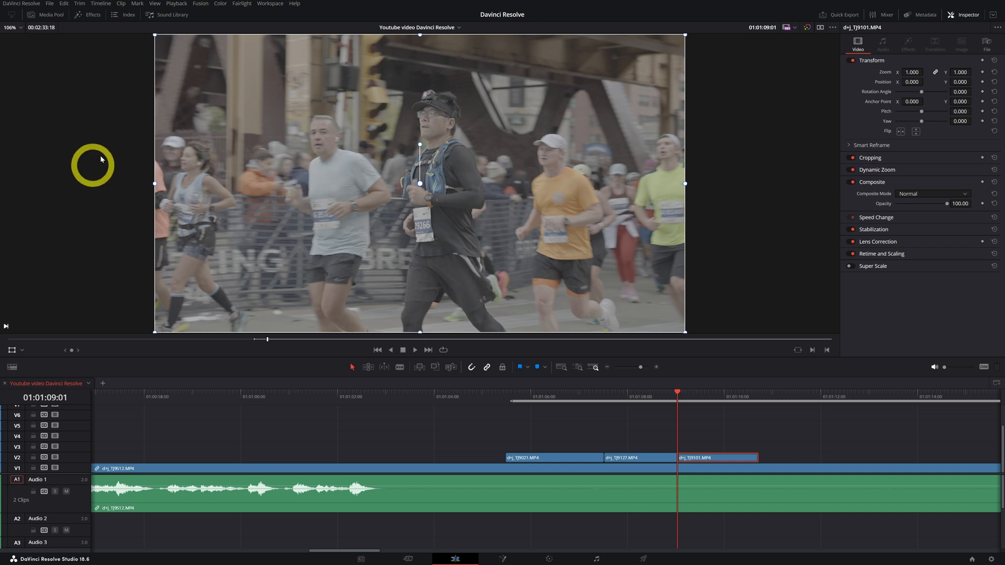
click(852, 170)
click(853, 170)
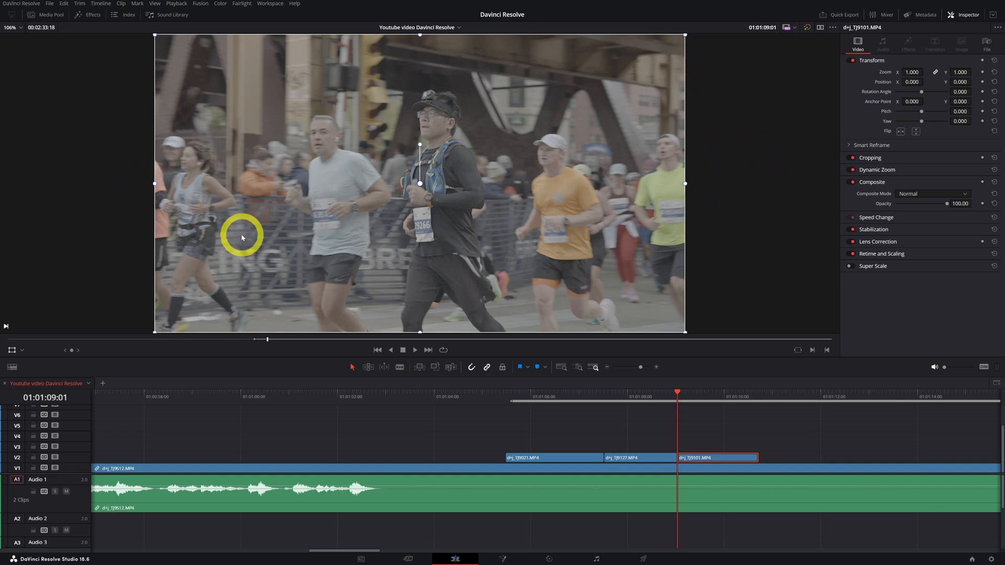
Step: Show the Dynamic Zoom frames in the viewer and slightly shrink the green start frame
click(23, 352)
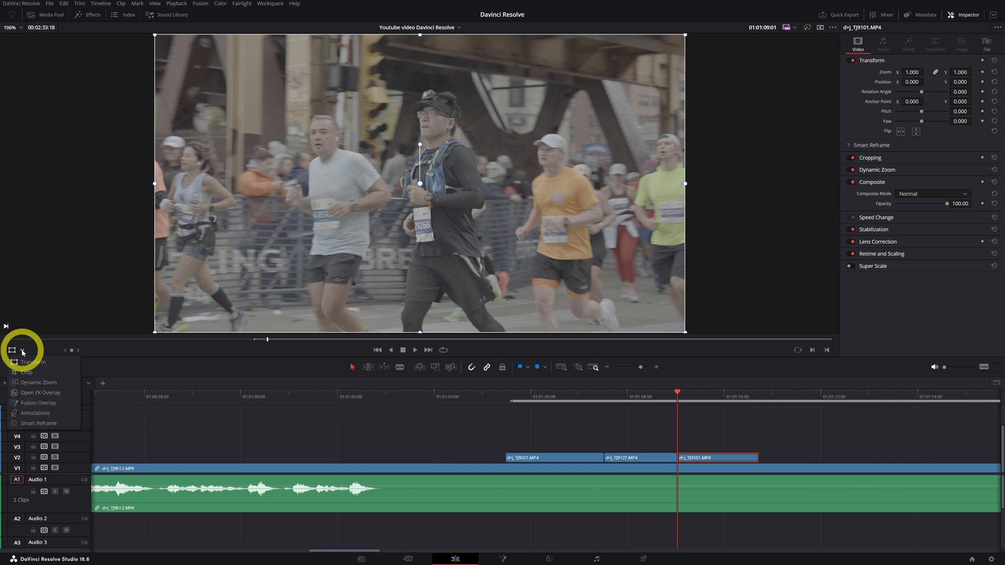
click(25, 384)
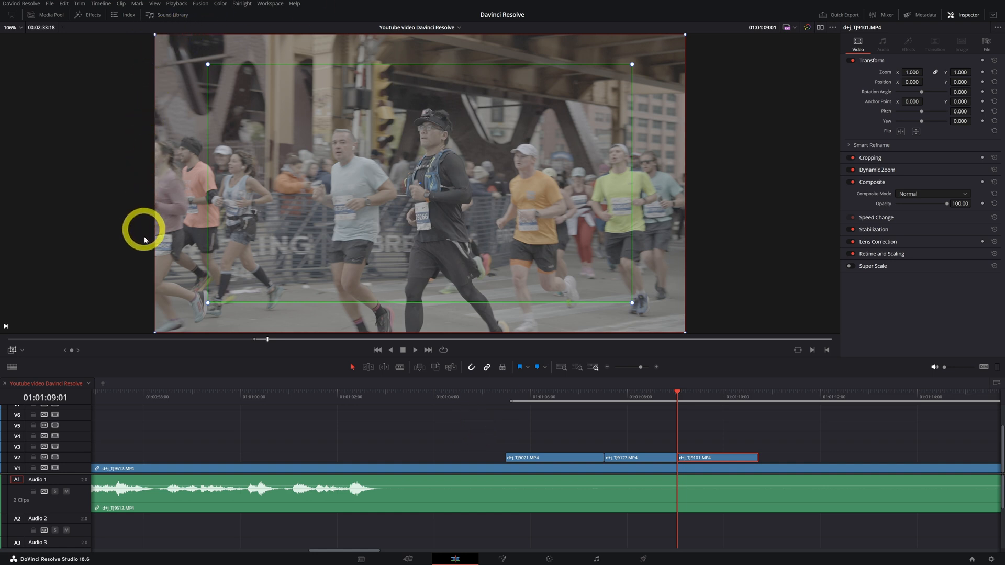
drag(199, 293, 204, 288)
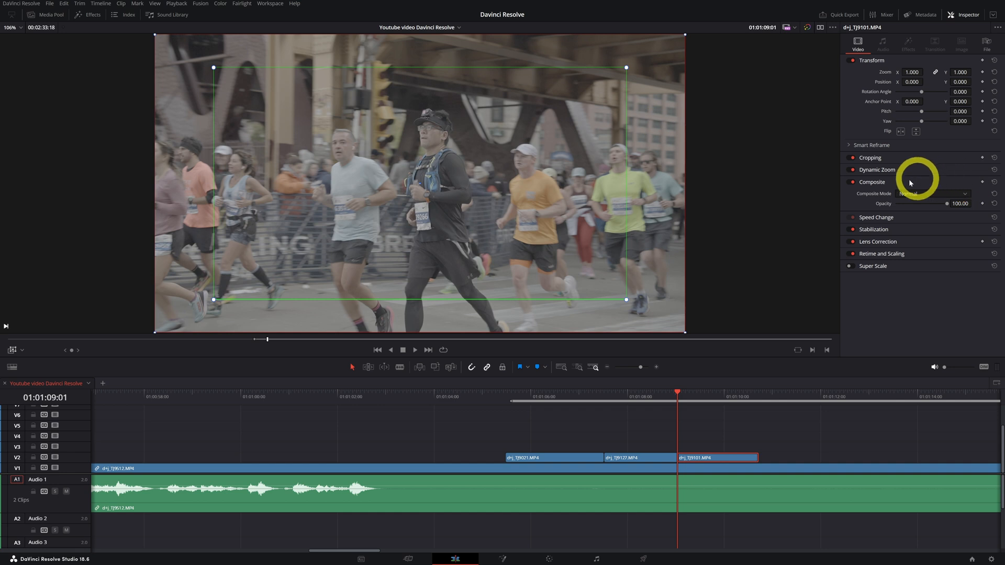
Step: Swap the start and end frames in the Dynamic Zoom settings so the clip zooms in, and preview it
click(874, 169)
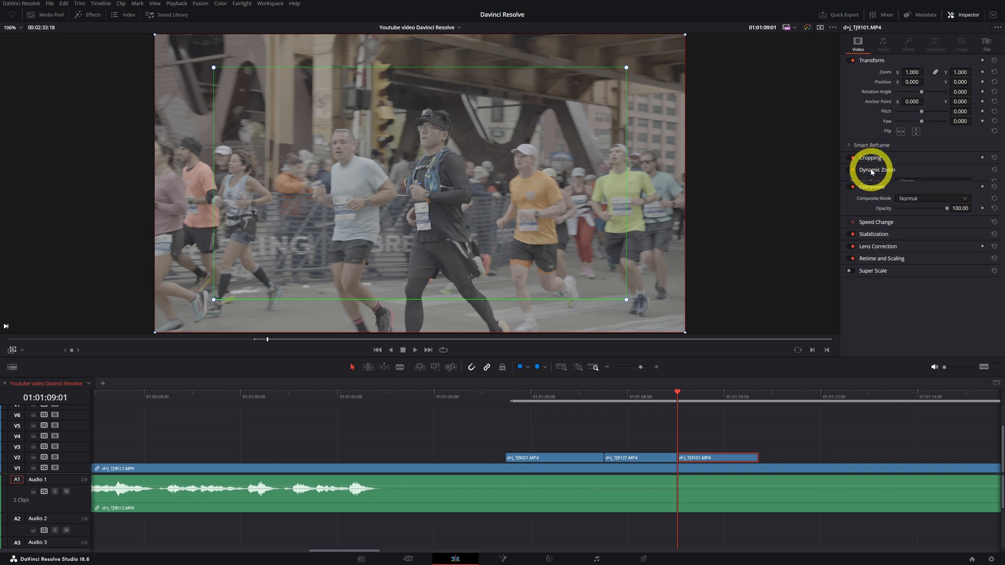
click(916, 191)
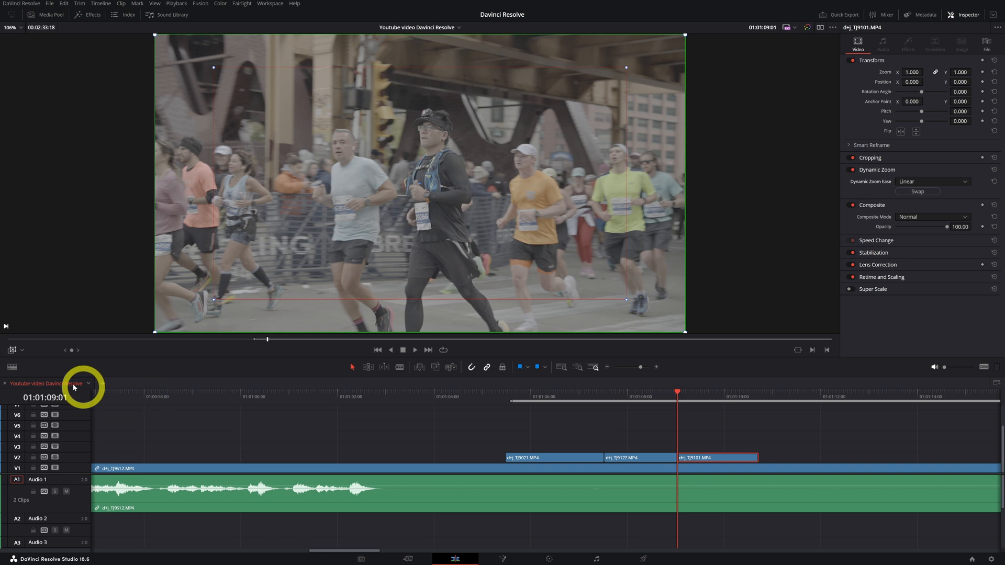
key(space)
drag(692, 399, 677, 404)
Step: Try the zoom-out direction by swapping the frames and playing the clip, and swap back to zooming in
click(918, 191)
key(space)
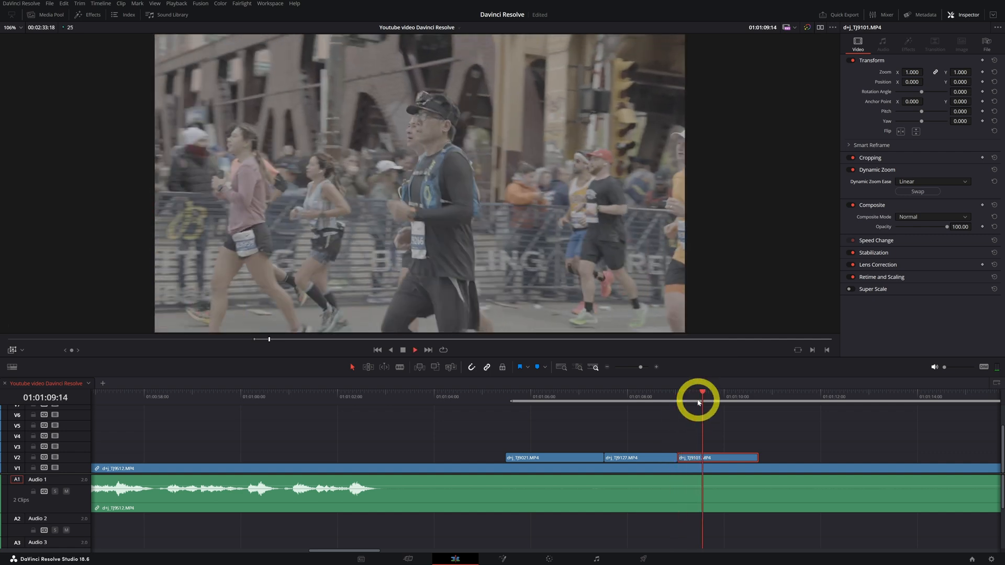
key(space)
drag(702, 394, 680, 399)
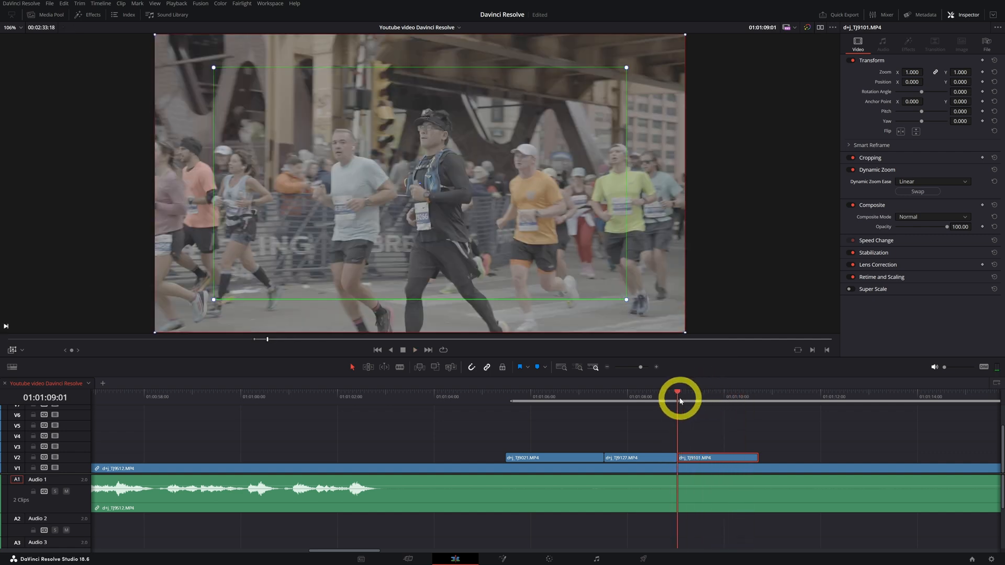
click(918, 192)
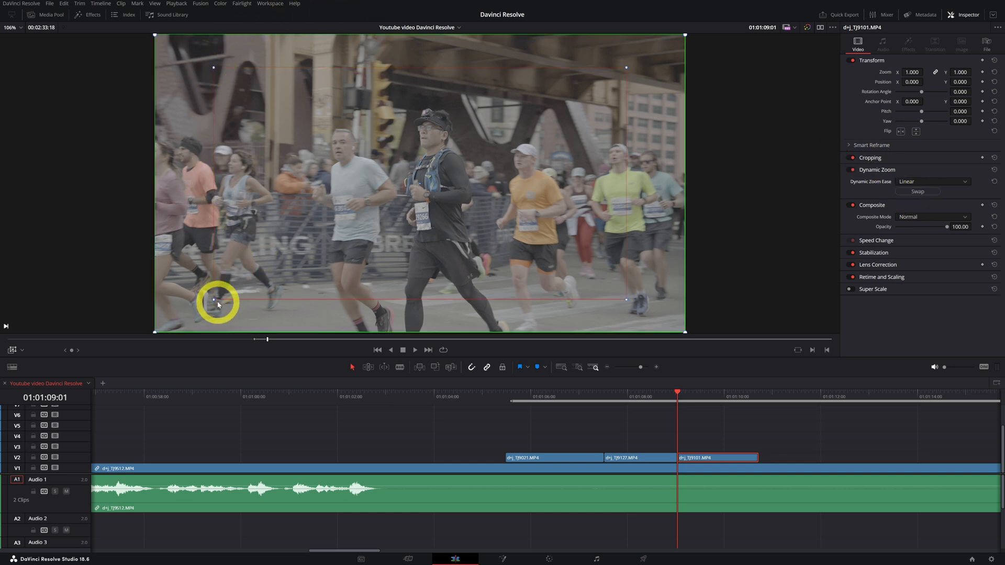
Step: Resize the red end frame to slightly over half the picture width and shift it up and right toward the runner in black
drag(213, 302, 397, 218)
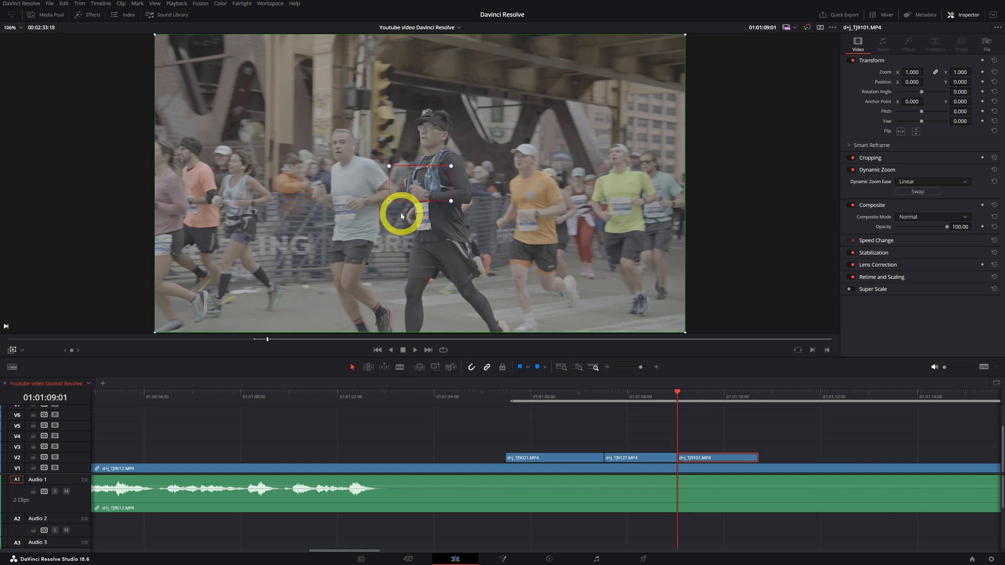
drag(401, 216, 307, 303)
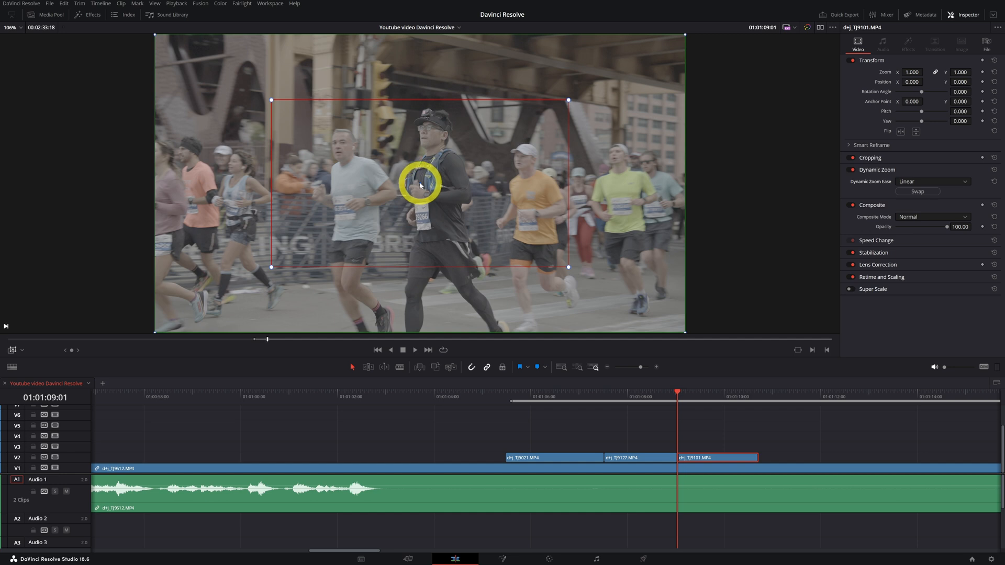
mouse_move(420, 184)
mouse_down()
mouse_move(316, 121)
mouse_move(391, 134)
mouse_move(521, 130)
mouse_move(486, 228)
mouse_move(417, 191)
mouse_move(417, 177)
mouse_move(348, 238)
mouse_move(370, 231)
mouse_move(428, 160)
mouse_move(431, 174)
mouse_up()
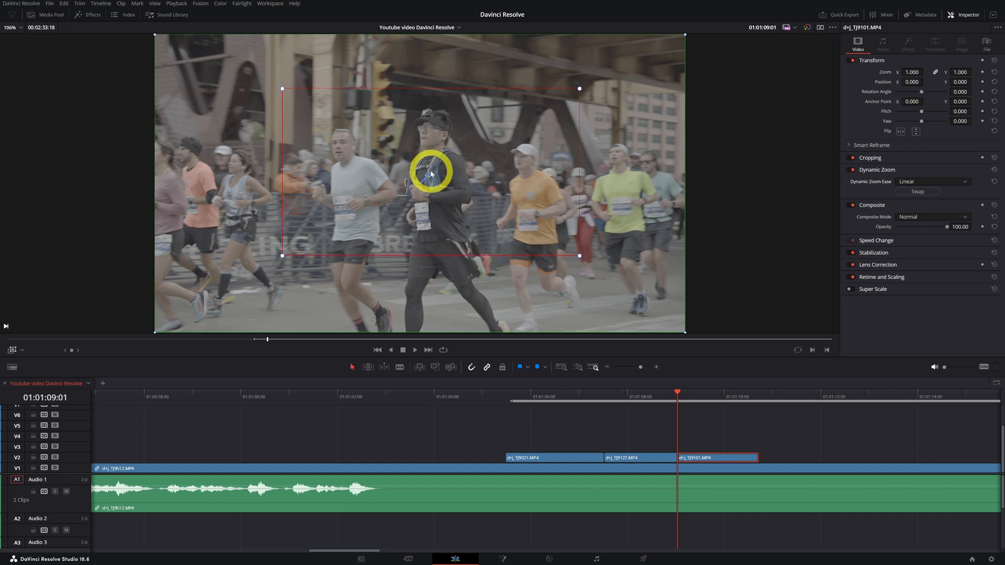
Step: Play the clip to preview the zoom toward the runner and return the playhead to the clip's start
click(706, 444)
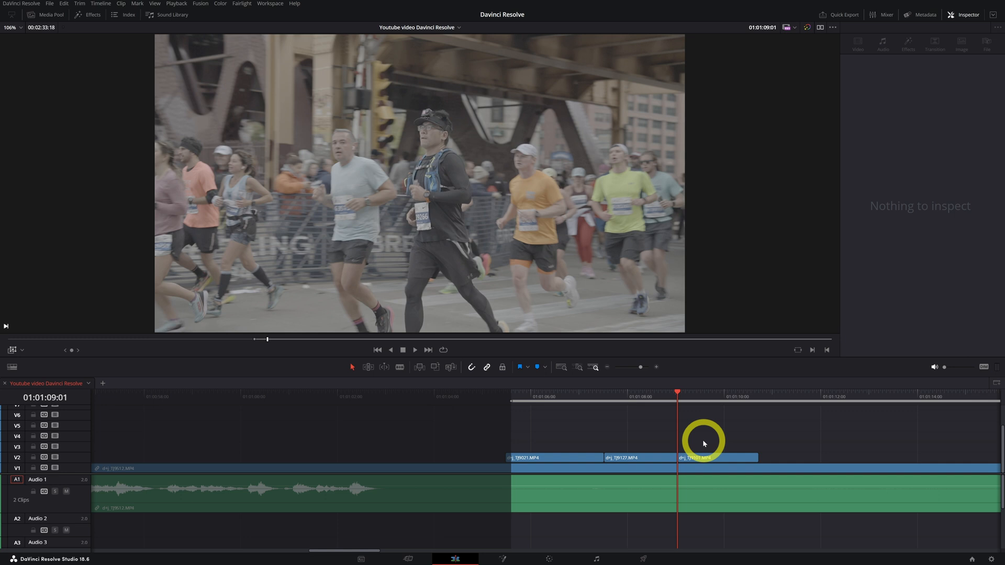
key(space)
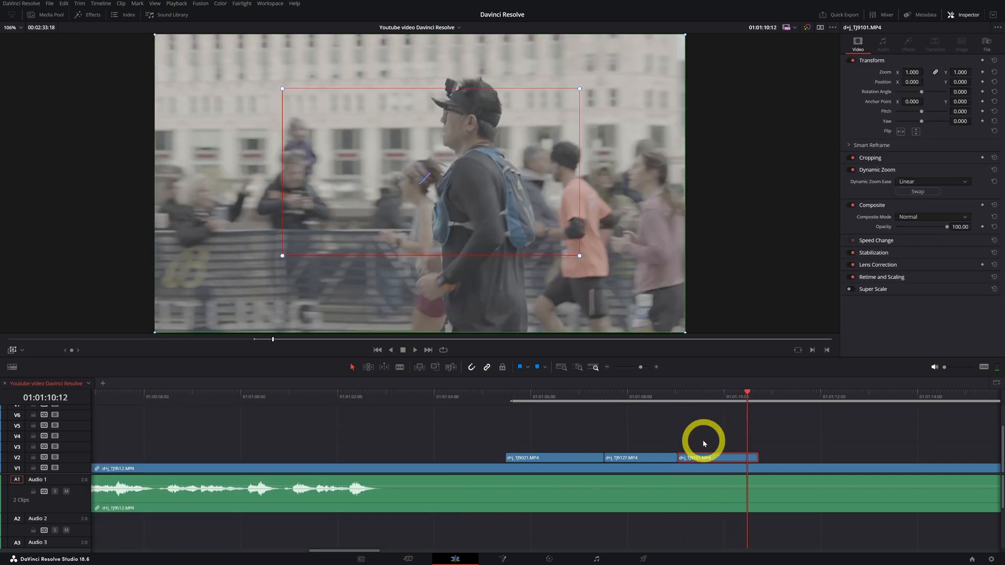
click(682, 407)
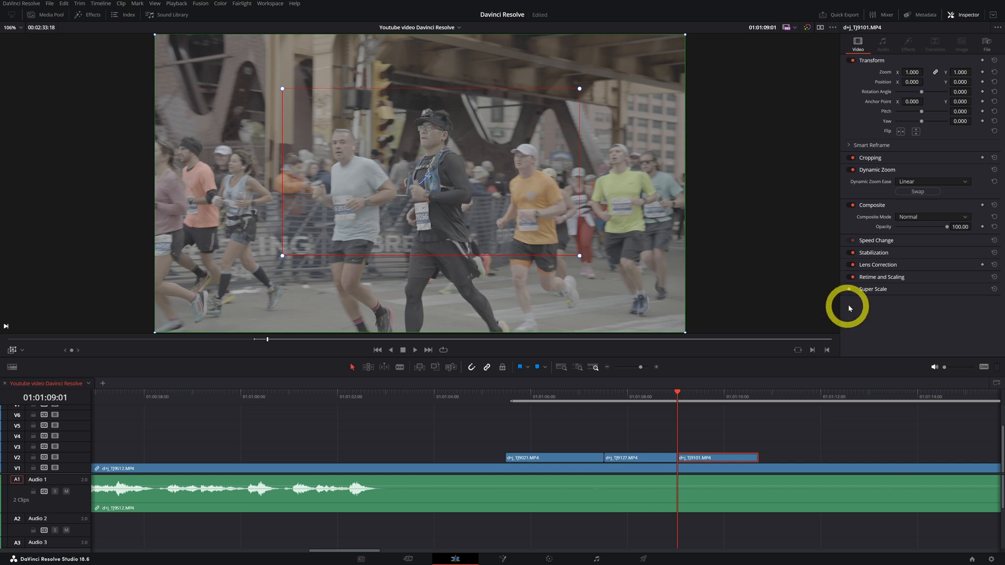
Step: Swap the zoom frames so the clip starts close on the runner, keeping the playhead at the clip's start
click(914, 191)
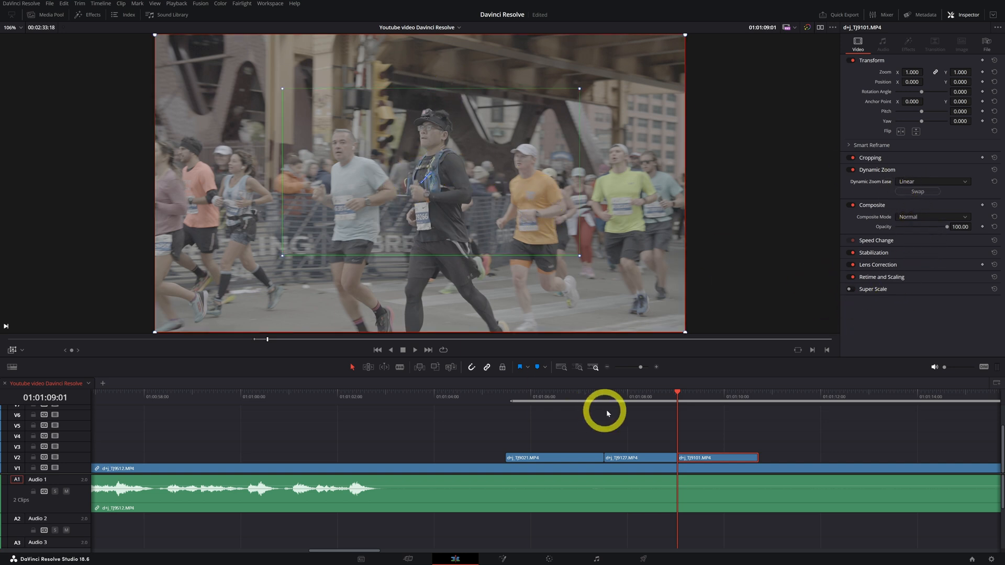
click(713, 422)
click(691, 457)
mouse_move(682, 402)
mouse_down()
mouse_move(706, 402)
mouse_move(678, 404)
mouse_up()
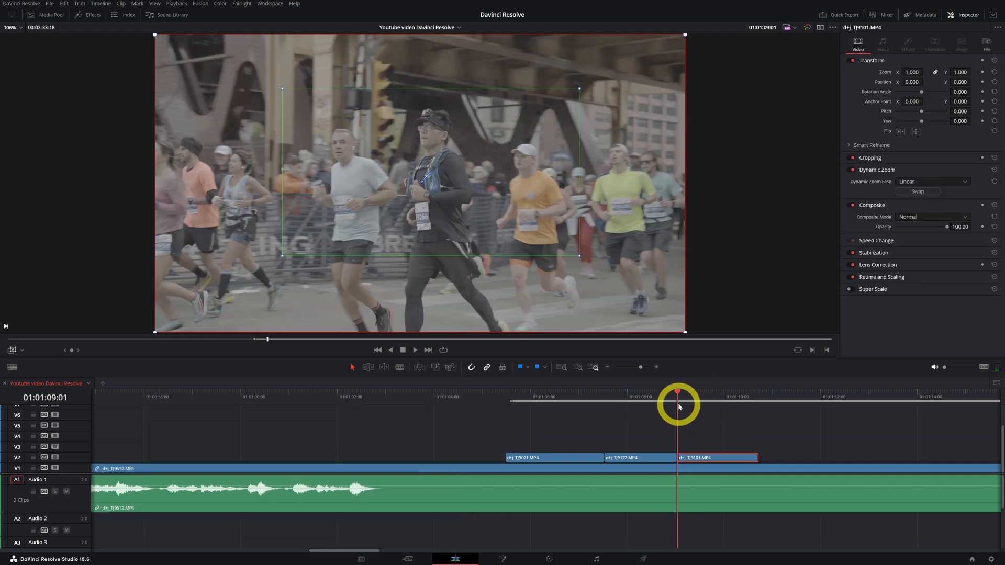
Step: Hide the viewer's zoom frames, preview the zoom-out from the runner, and swap back to zooming in
click(11, 350)
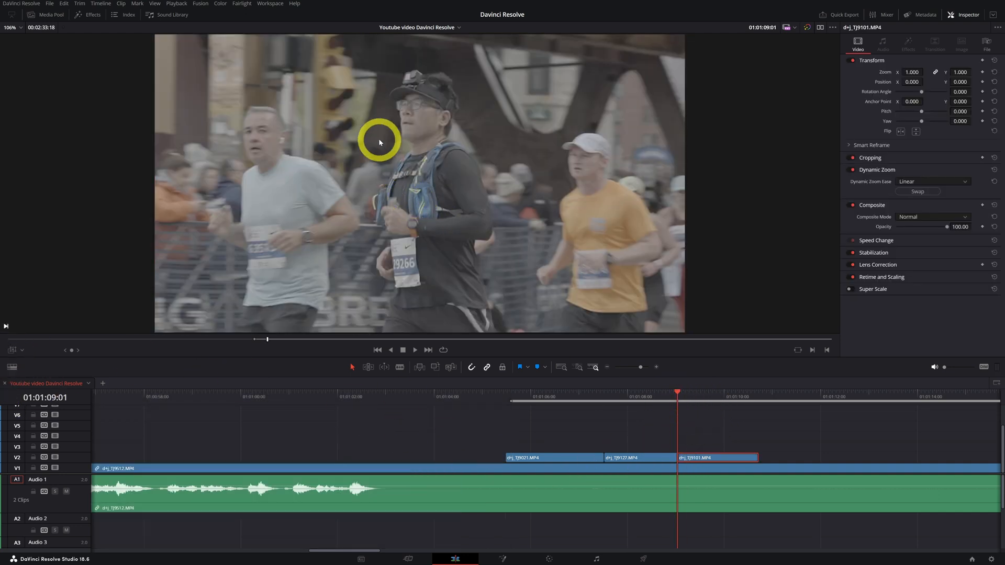
key(space)
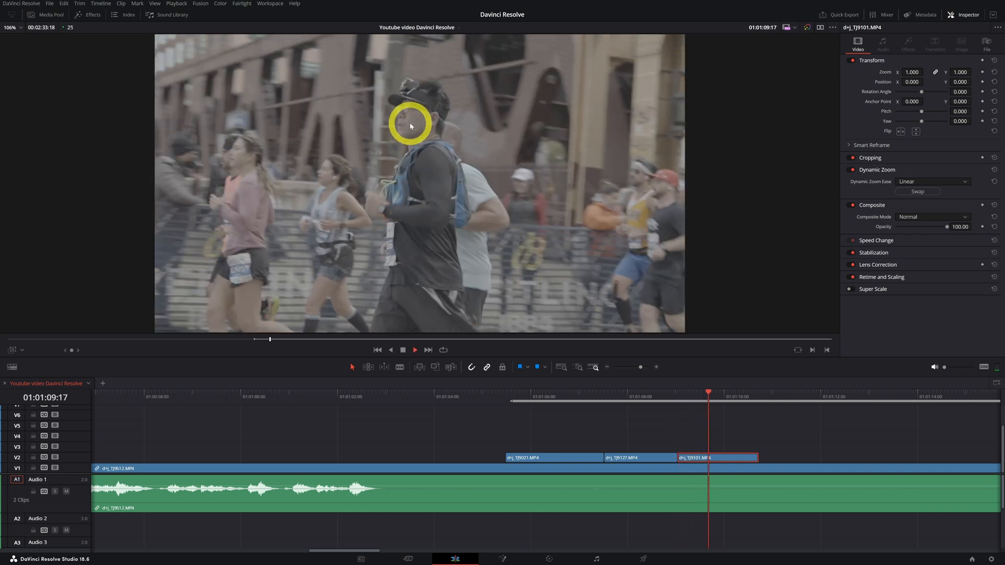
key(space)
click(699, 459)
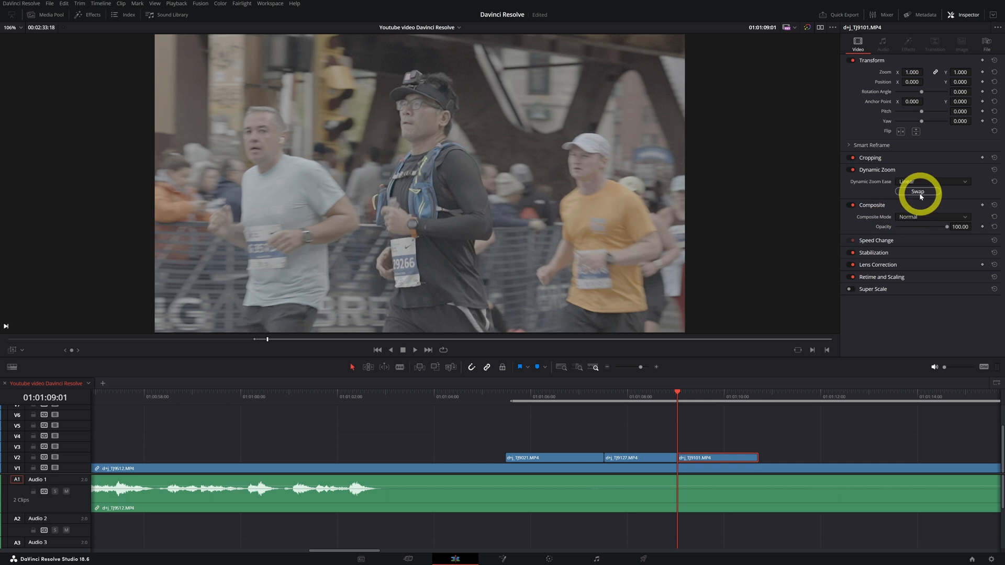
click(919, 192)
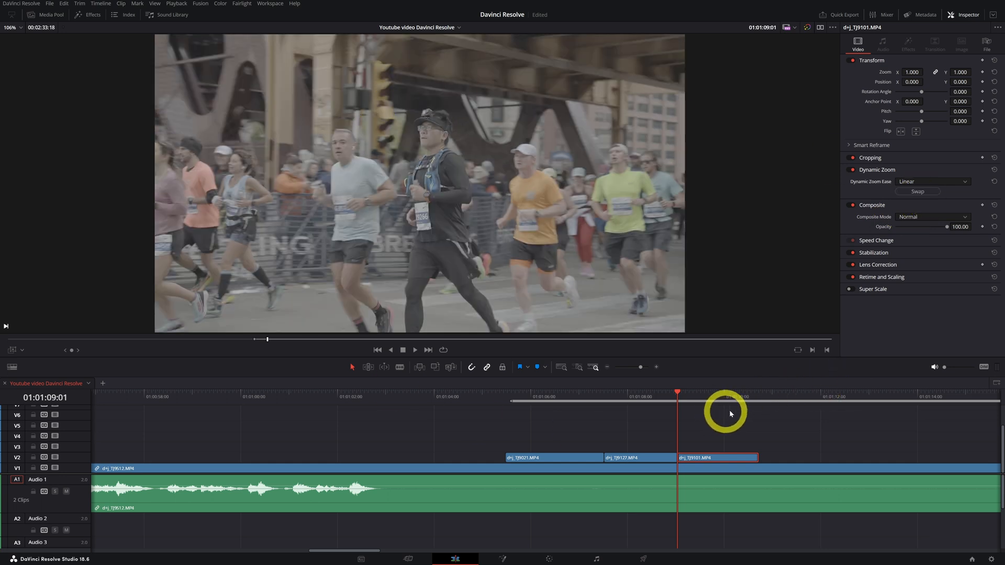
Step: Set the clip's Dynamic Zoom Ease to Linear
click(866, 169)
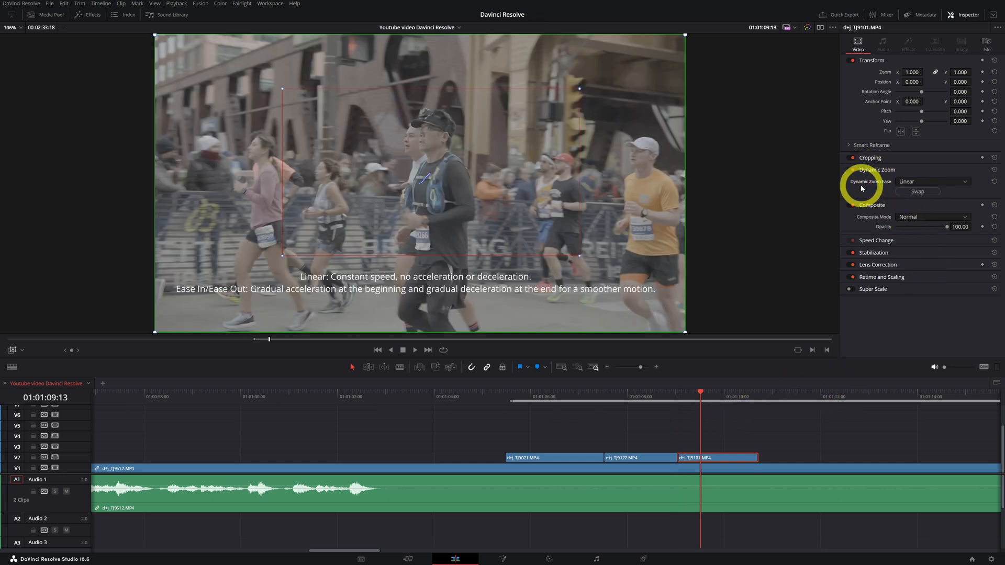
click(909, 183)
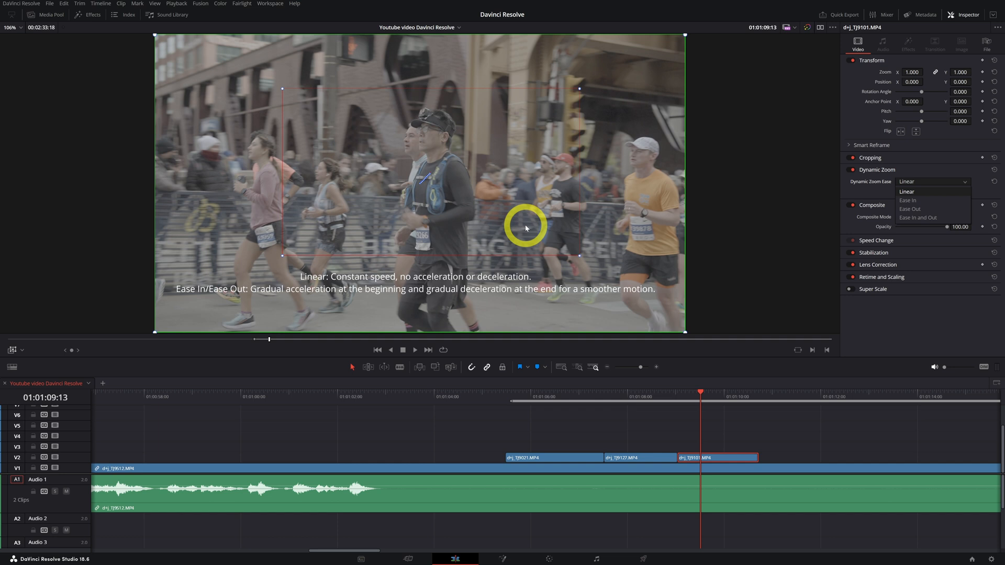
click(909, 192)
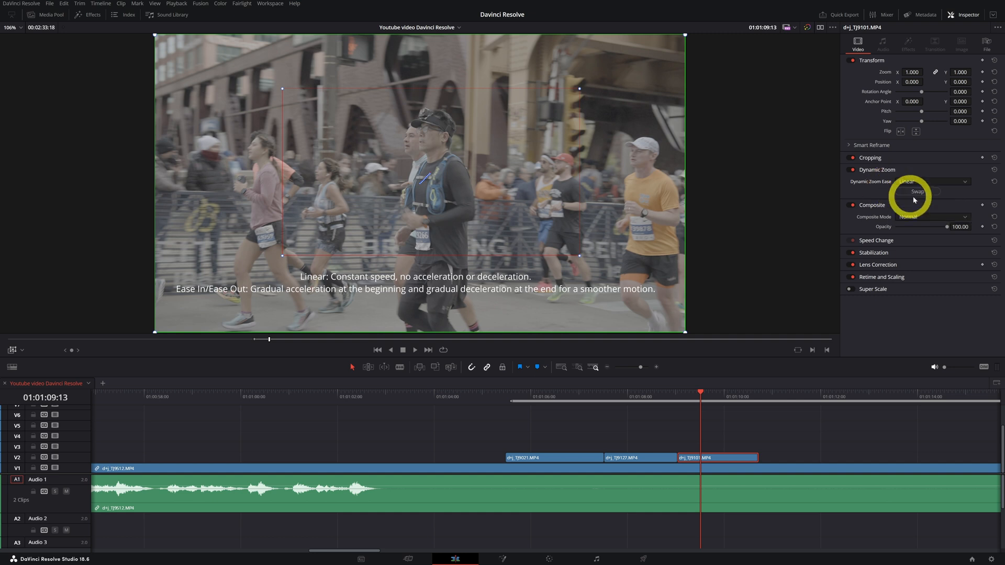
Step: Hide the zoom frames in the viewer and play the clip from its start to preview the linear zoom-in
drag(696, 403, 678, 400)
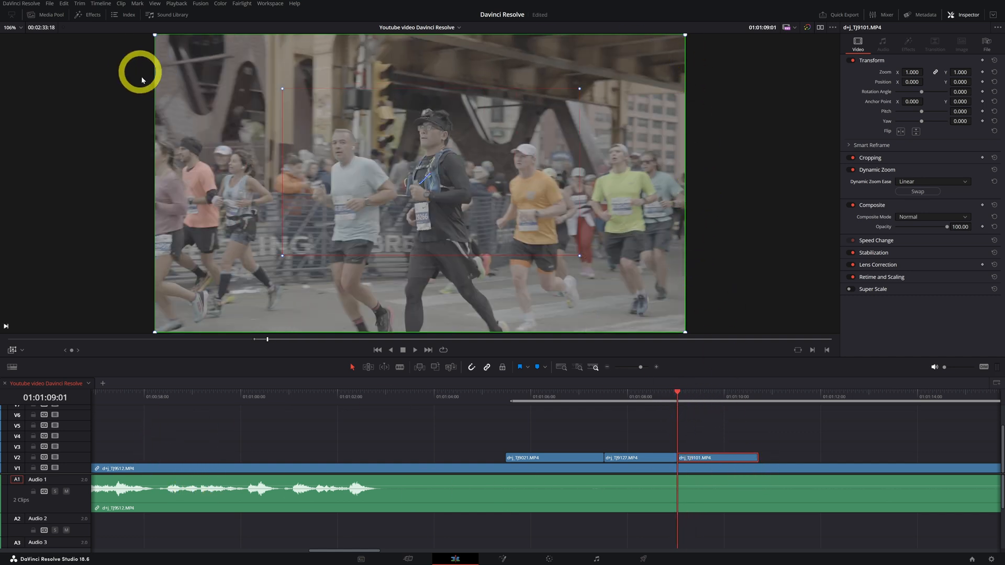
click(12, 350)
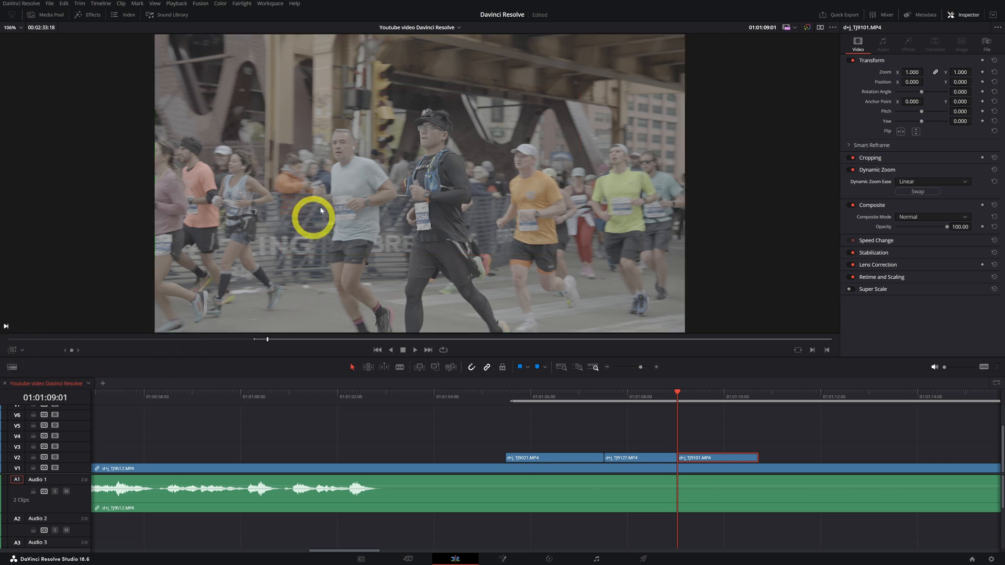
key(space)
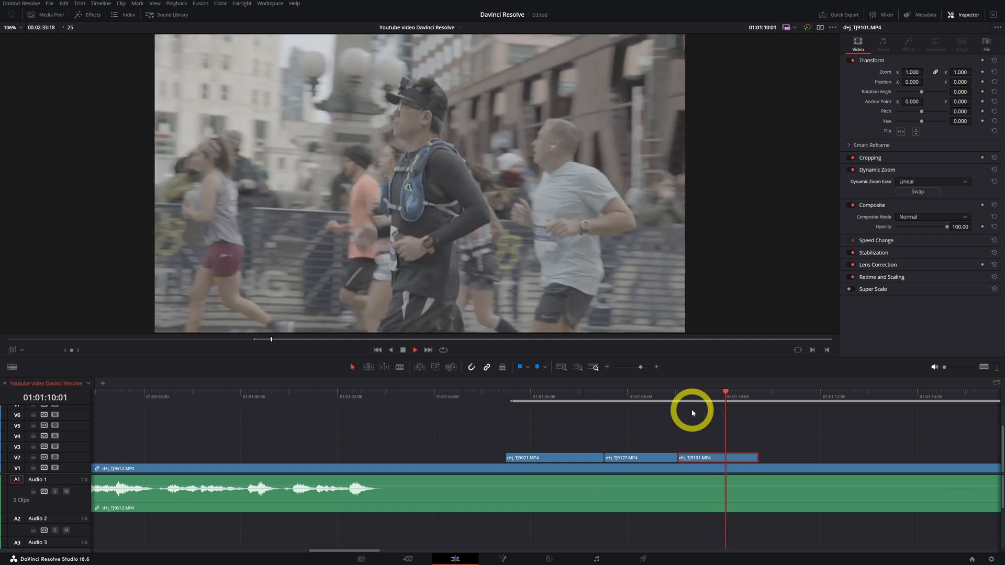